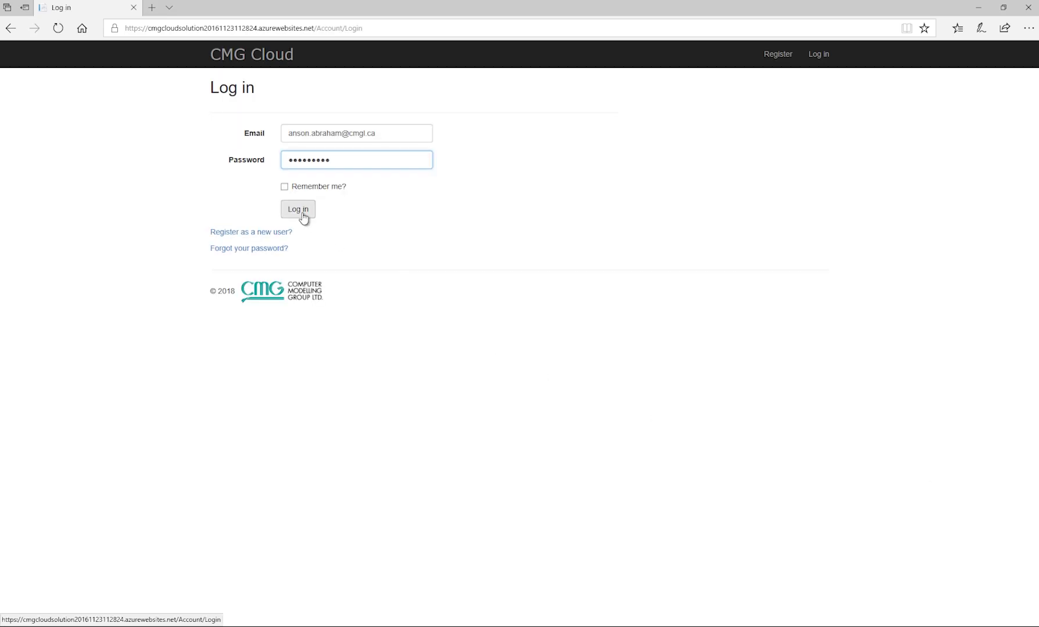
Log in to the CMG Cloud website and go to the Simulation Runs page.
left_click(300, 212)
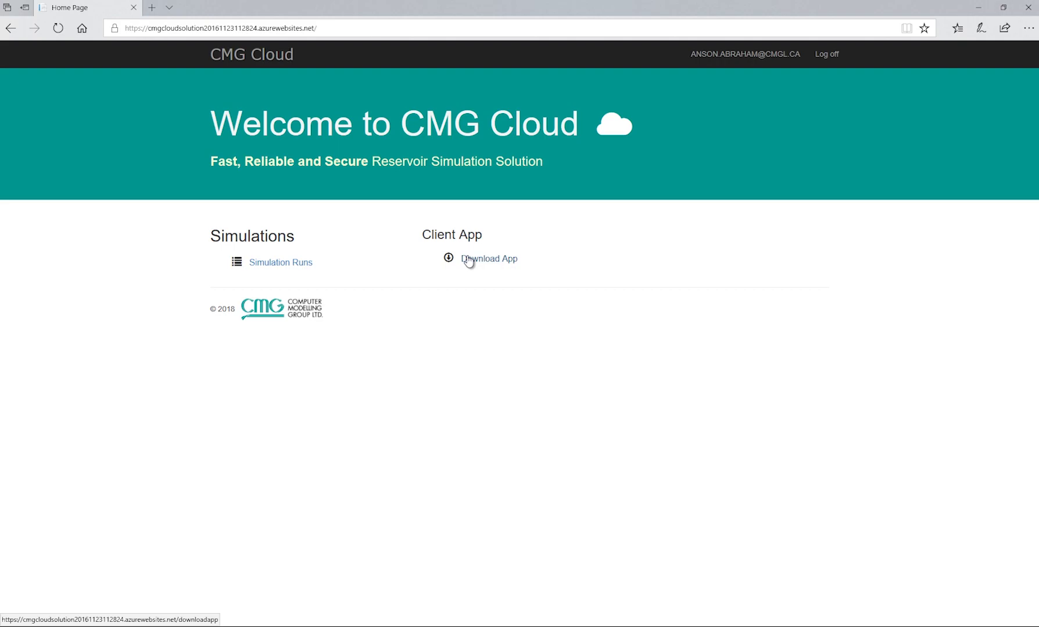
left_click(301, 265)
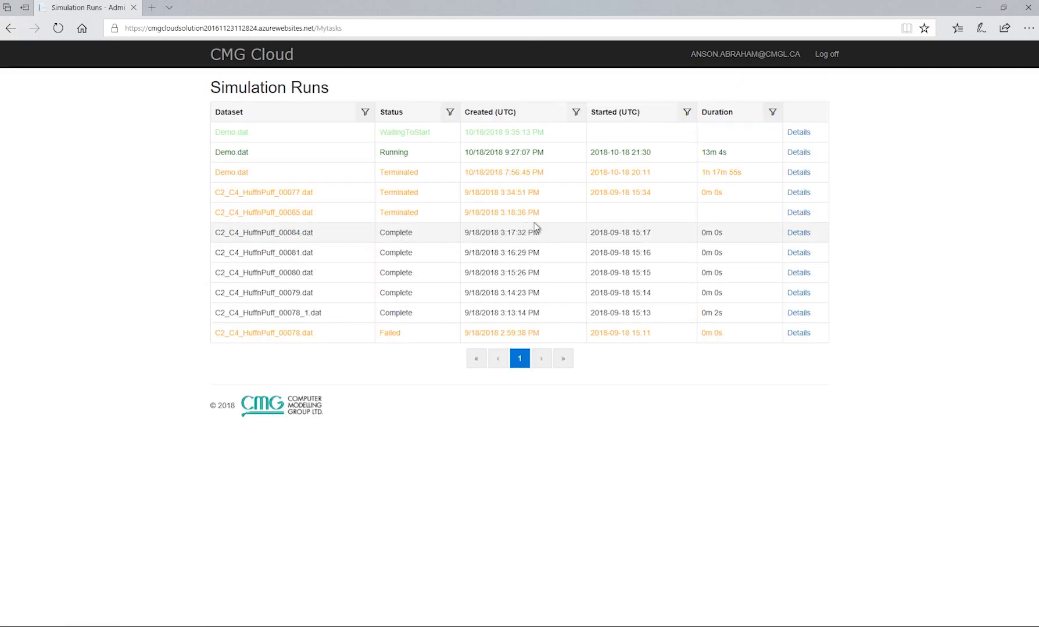
View details of the terminated Demo.dat run, then go to the account settings page.
left_click(800, 171)
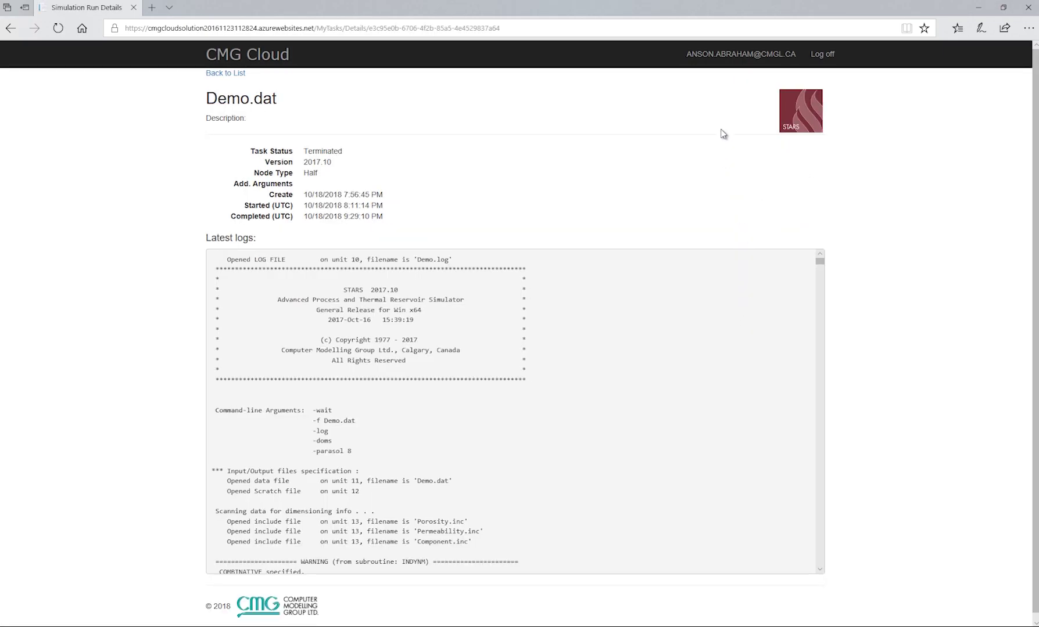
left_click(724, 63)
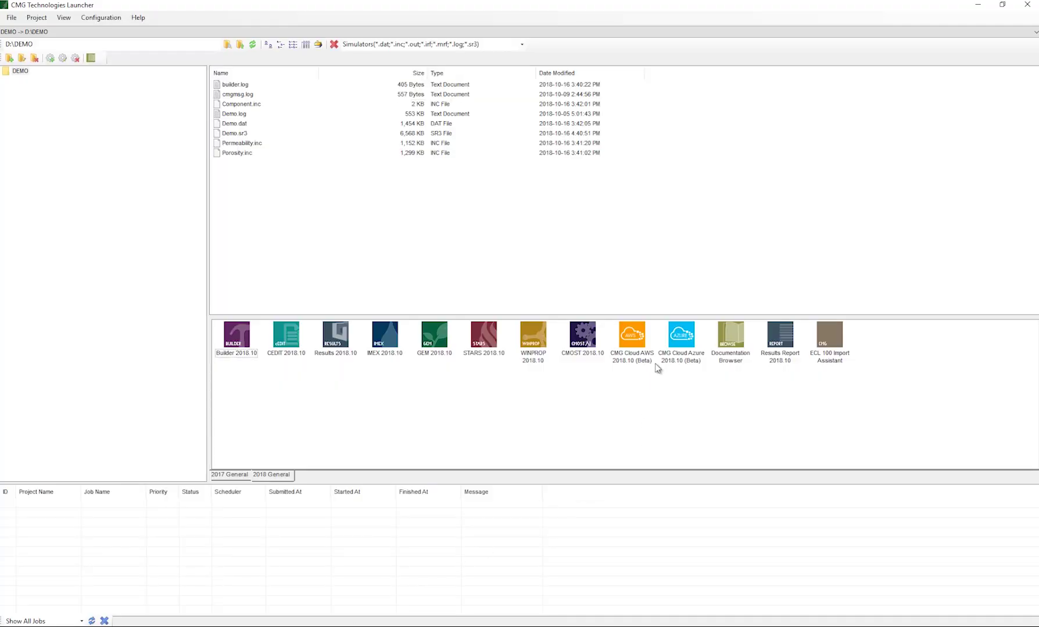
Launch CMG Cloud Azure 2018.10 (Beta) from the launcher's 2018 General tab for D:\DEMO.
left_click(681, 355)
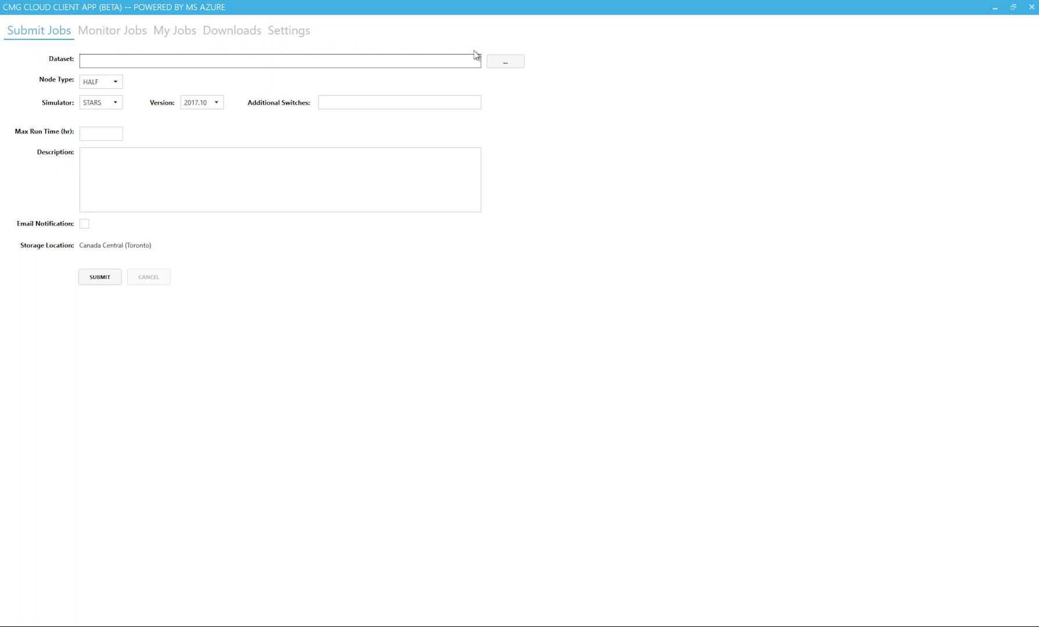
Choose D:\DEMO\Demo.dat as the dataset for the new job.
left_click(500, 64)
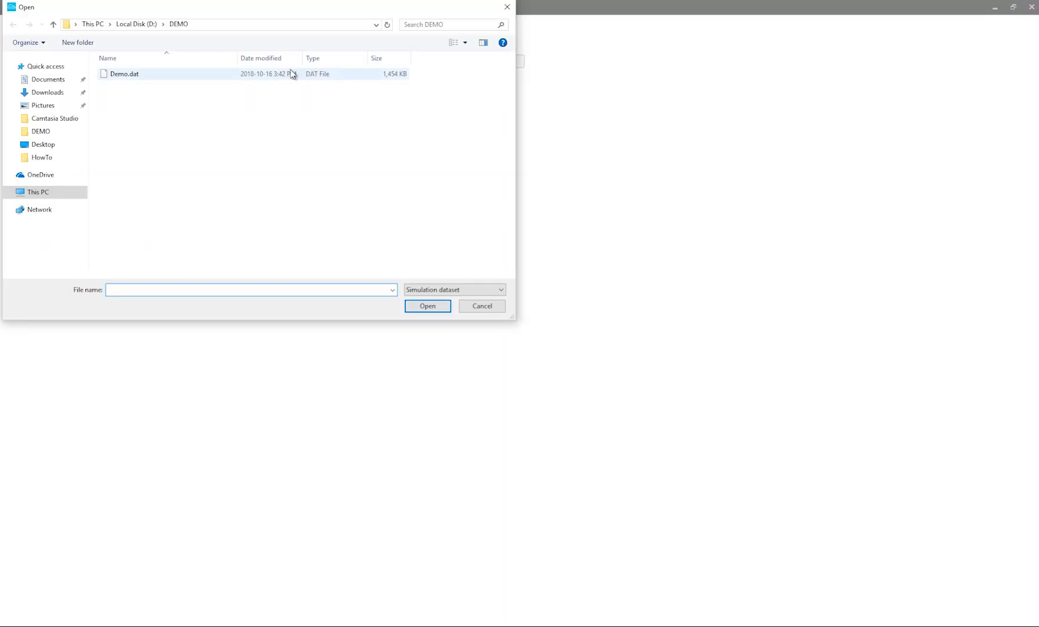
left_click(292, 74)
left_click(433, 308)
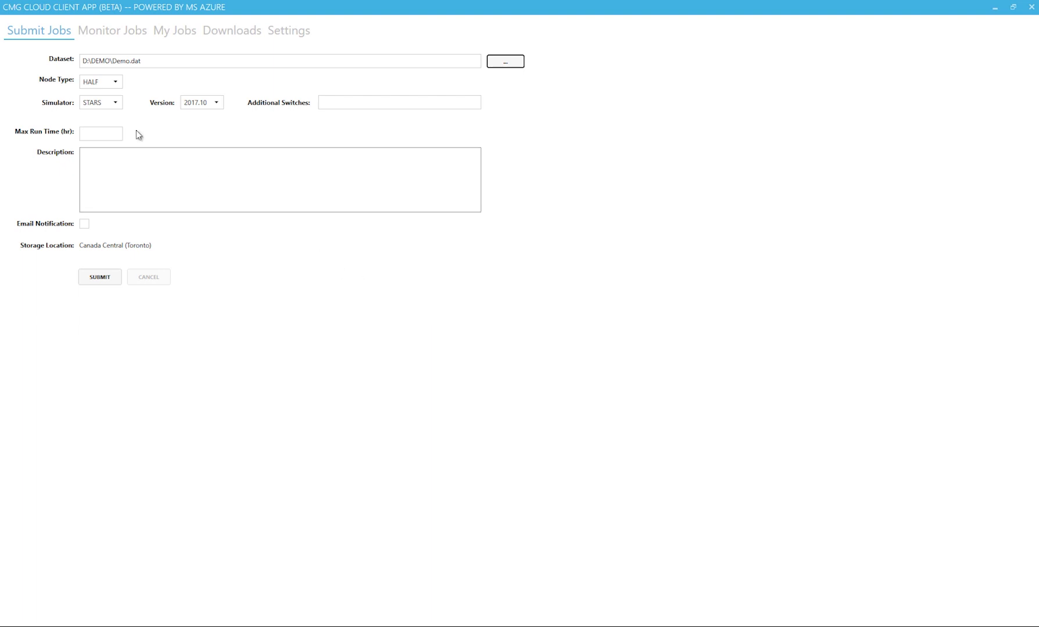
Keep node type HALF and submit the STARS 2017.10 Demo.dat job.
left_click(117, 83)
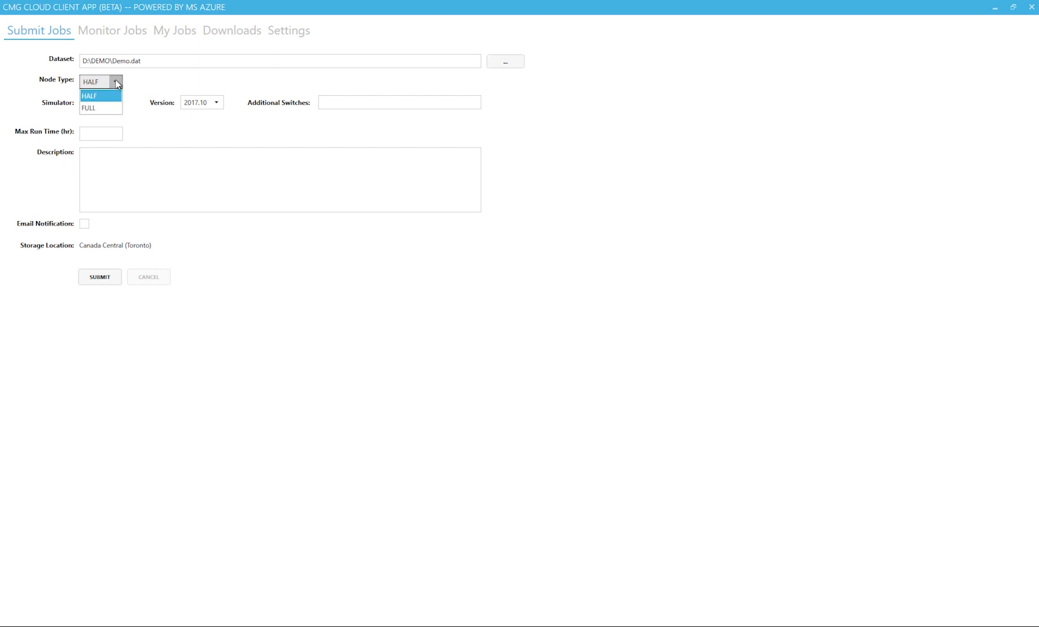
left_click(116, 83)
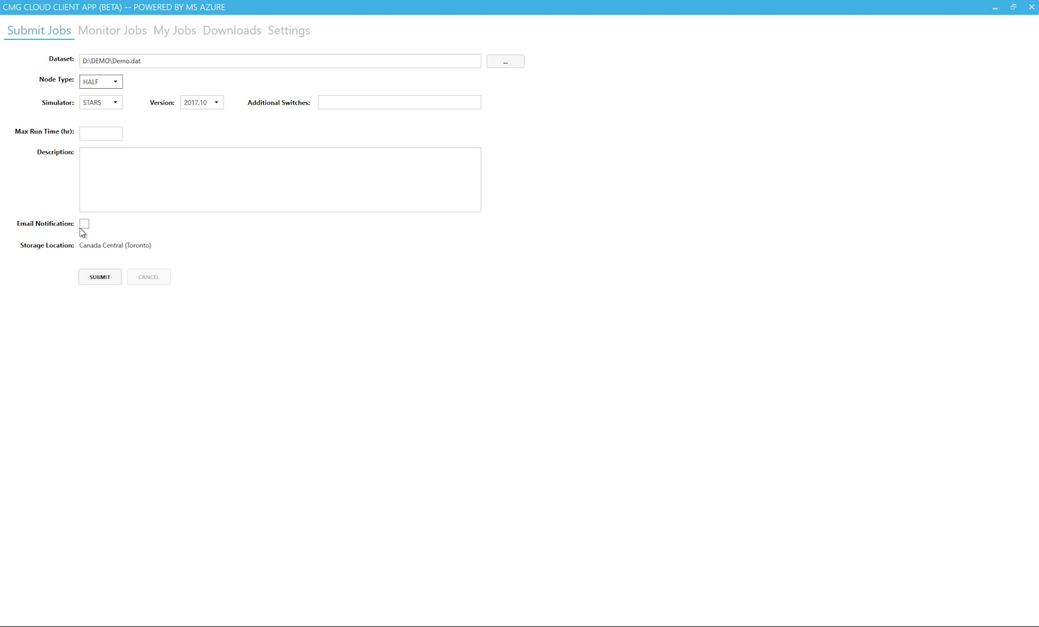
left_click(99, 278)
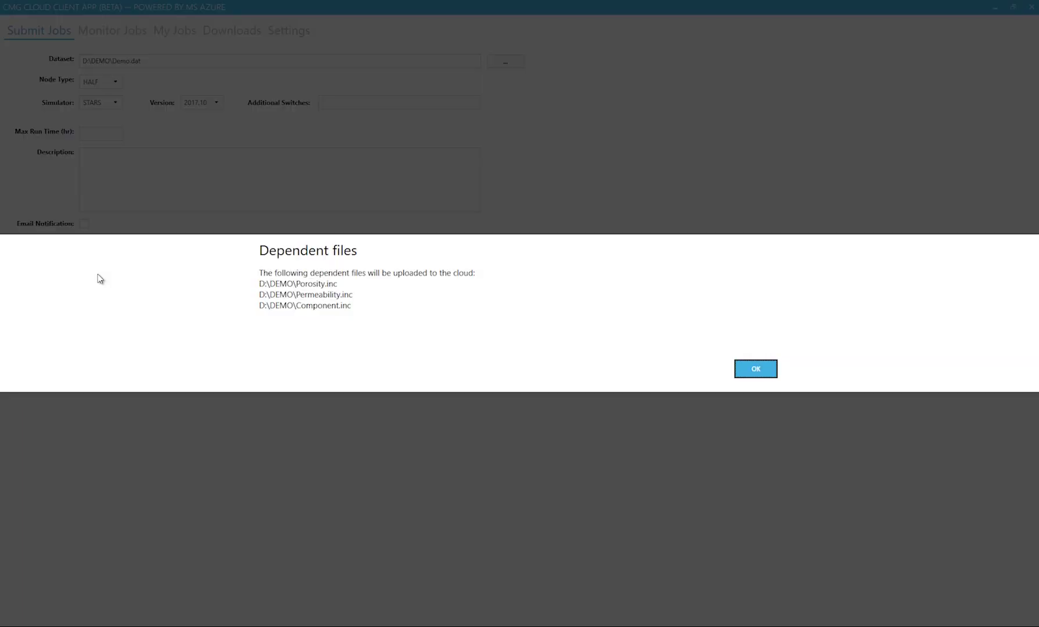
Accept uploading Porosity.inc, Permeability.inc and Component.inc with Demo.dat.
left_click(744, 370)
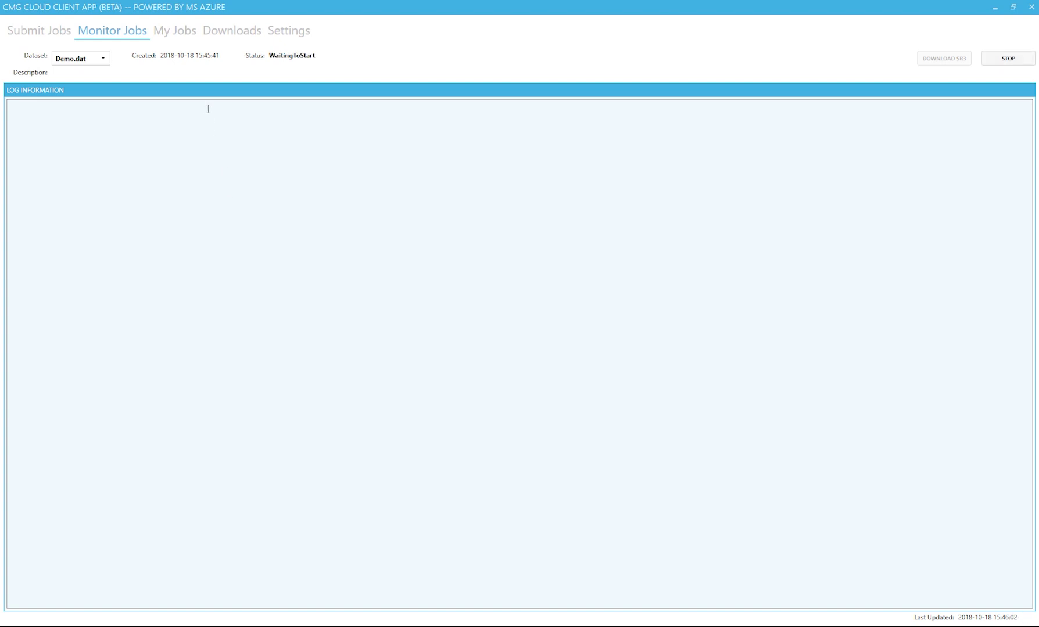
Show and refresh My Jobs, listing the four Demo.dat jobs with statuses and times.
left_click(181, 37)
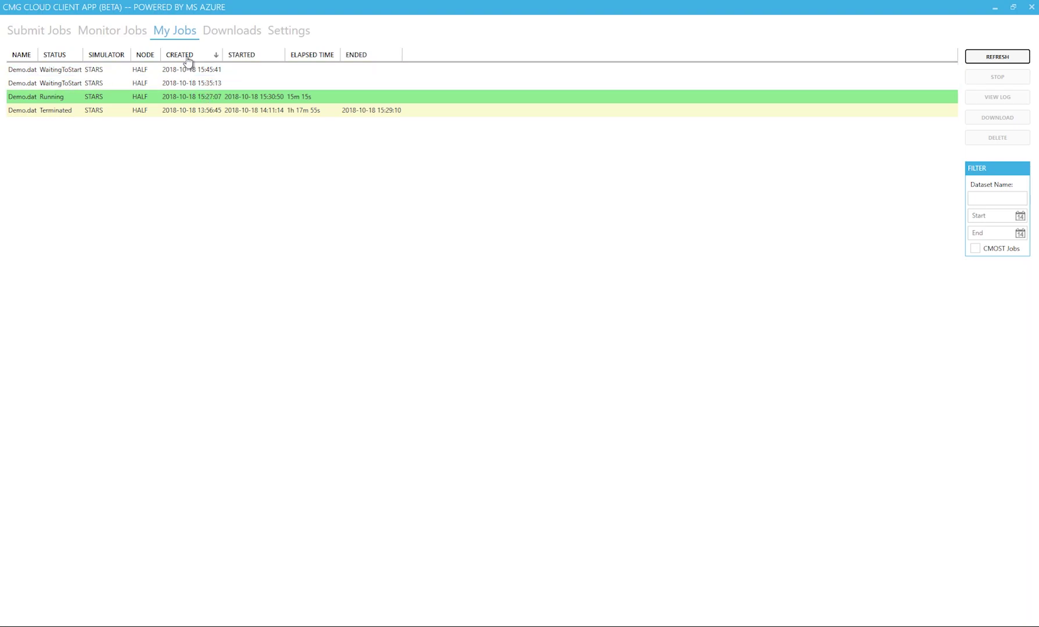
left_click(177, 36)
left_click(176, 102)
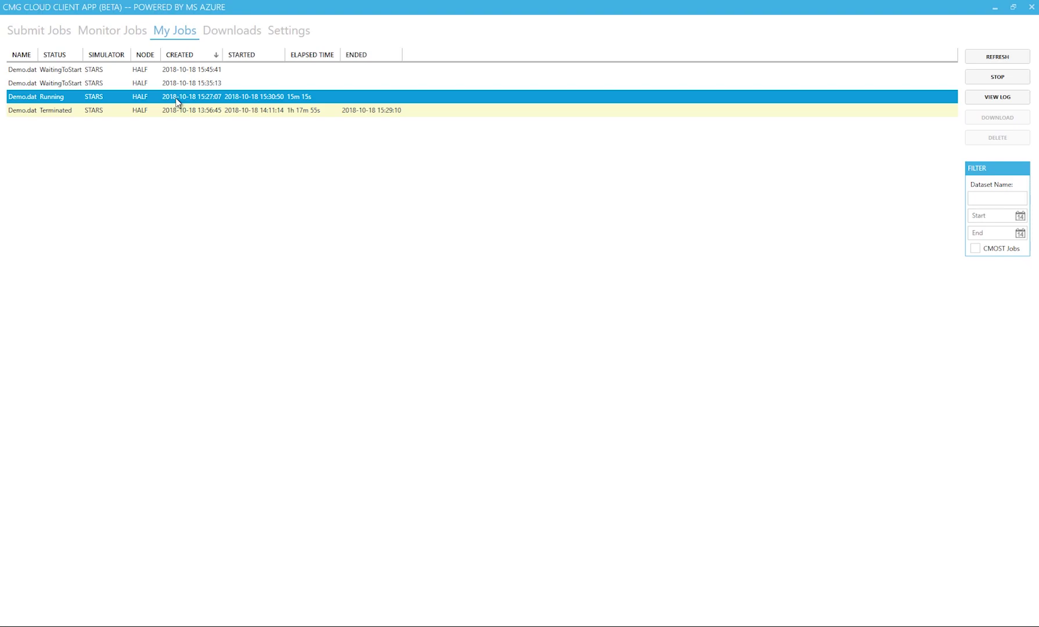
left_click(405, 111)
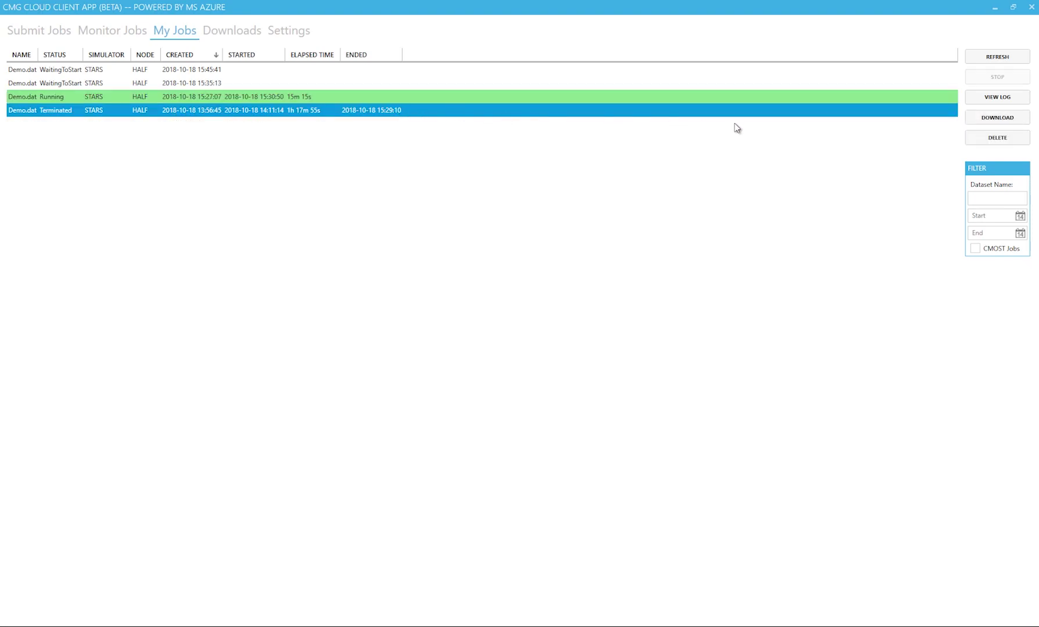
left_click(997, 97)
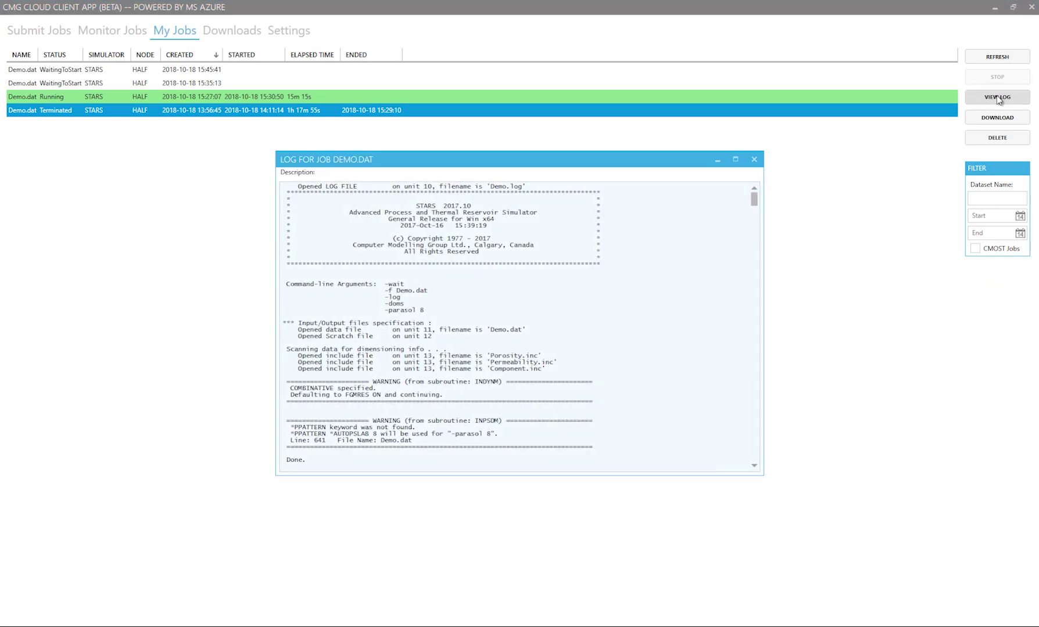
left_click(755, 161)
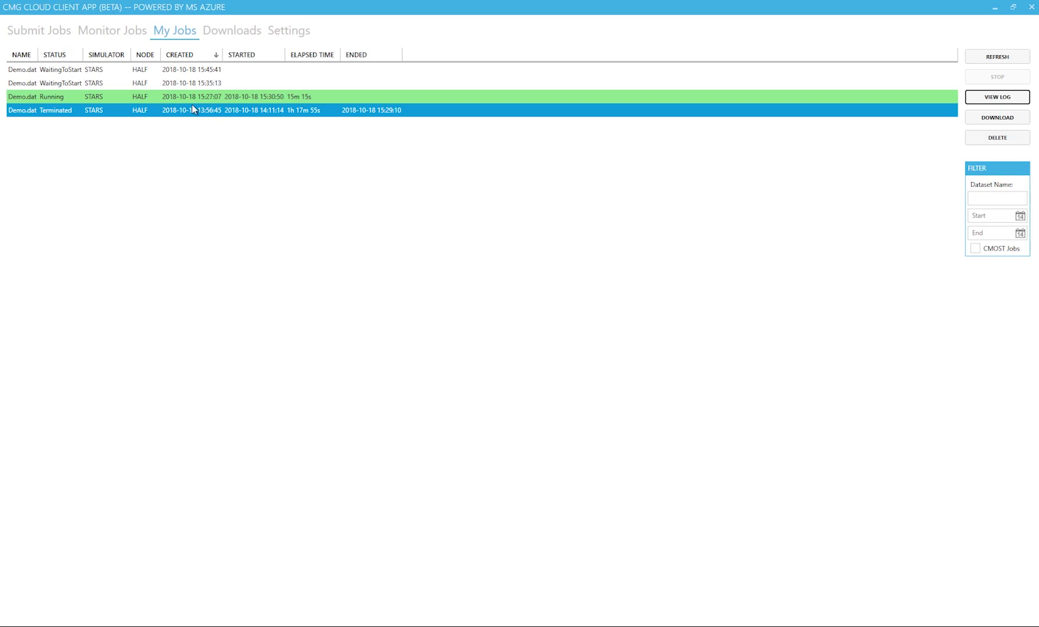
Monitor the running Demo.dat job and download its SR3 file.
left_click(118, 37)
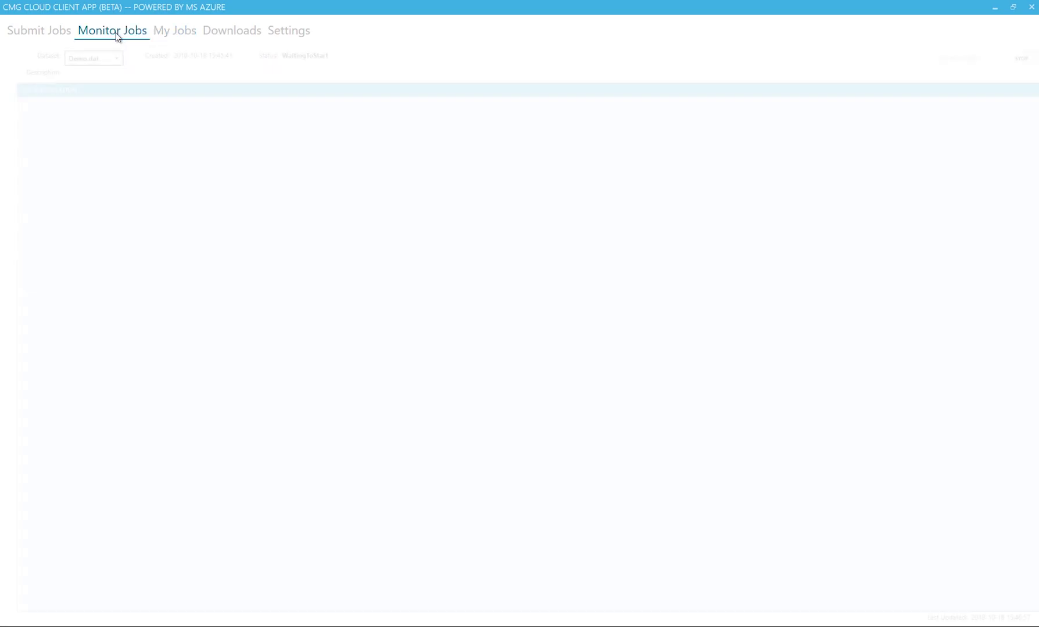
left_click(100, 58)
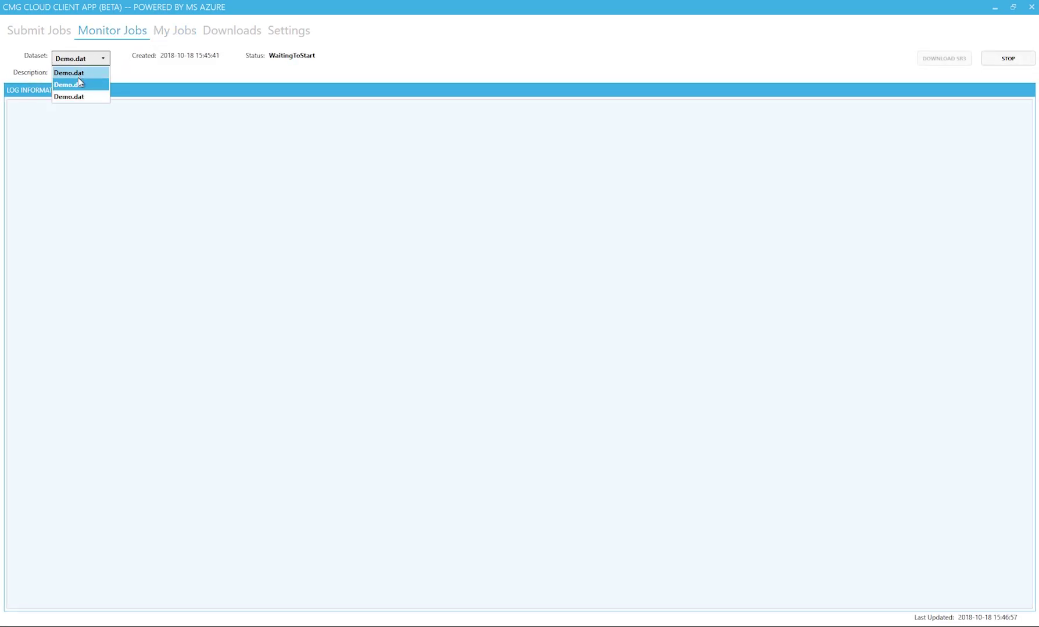
left_click(77, 97)
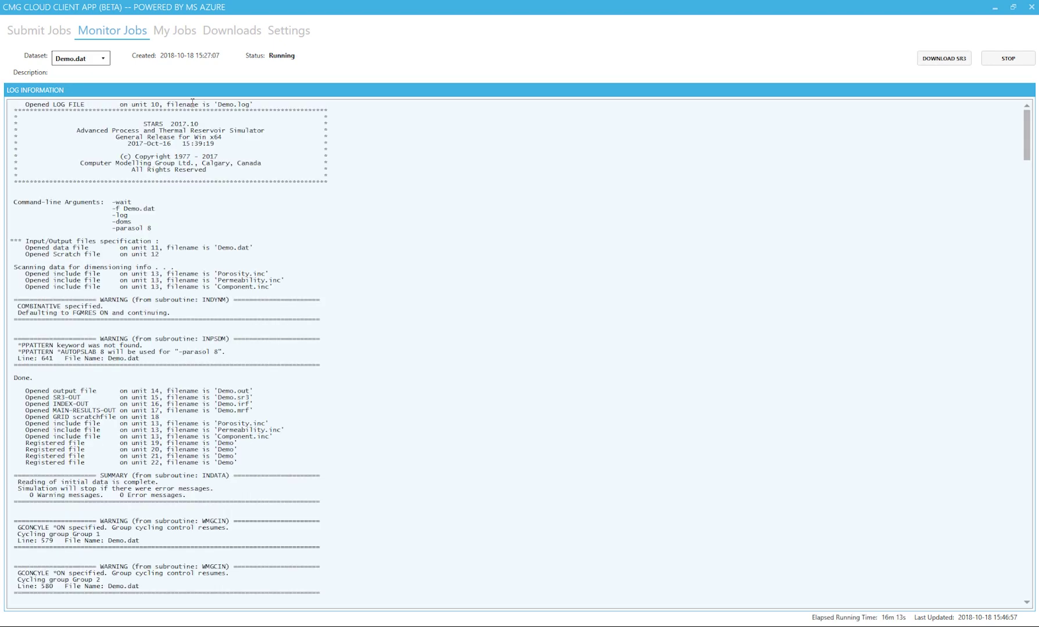
left_click(948, 59)
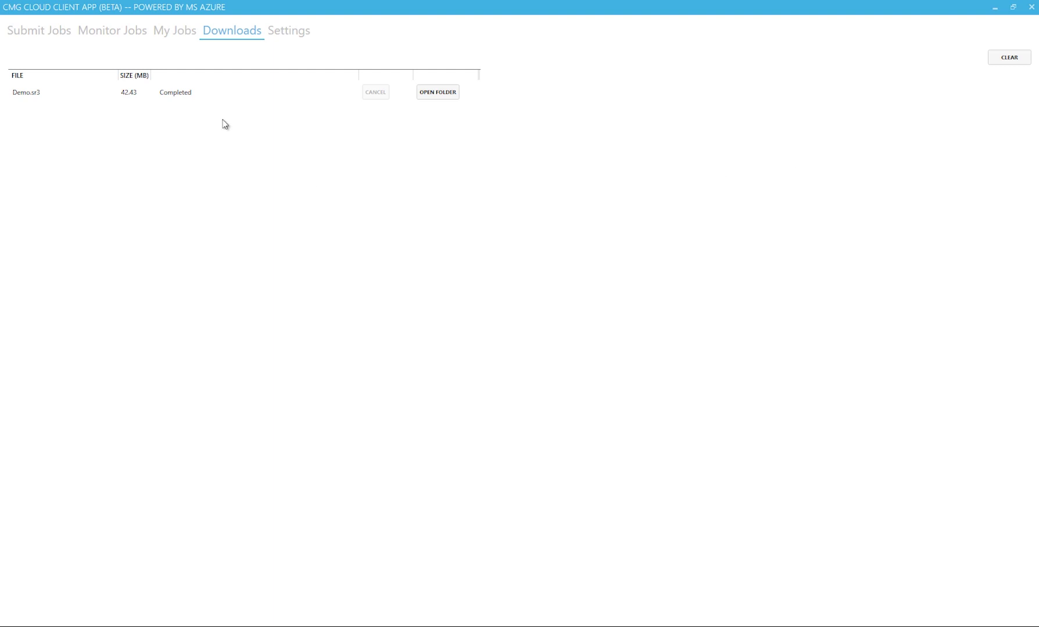
In My Jobs, select the terminated Demo.dat job and open its result-file download options.
left_click(179, 36)
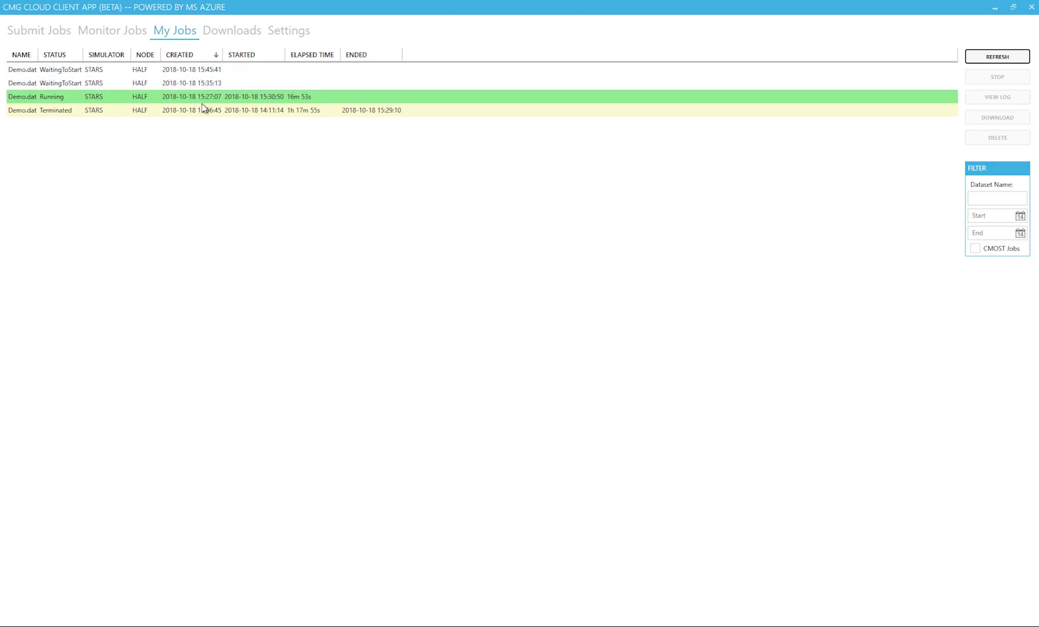
left_click(210, 111)
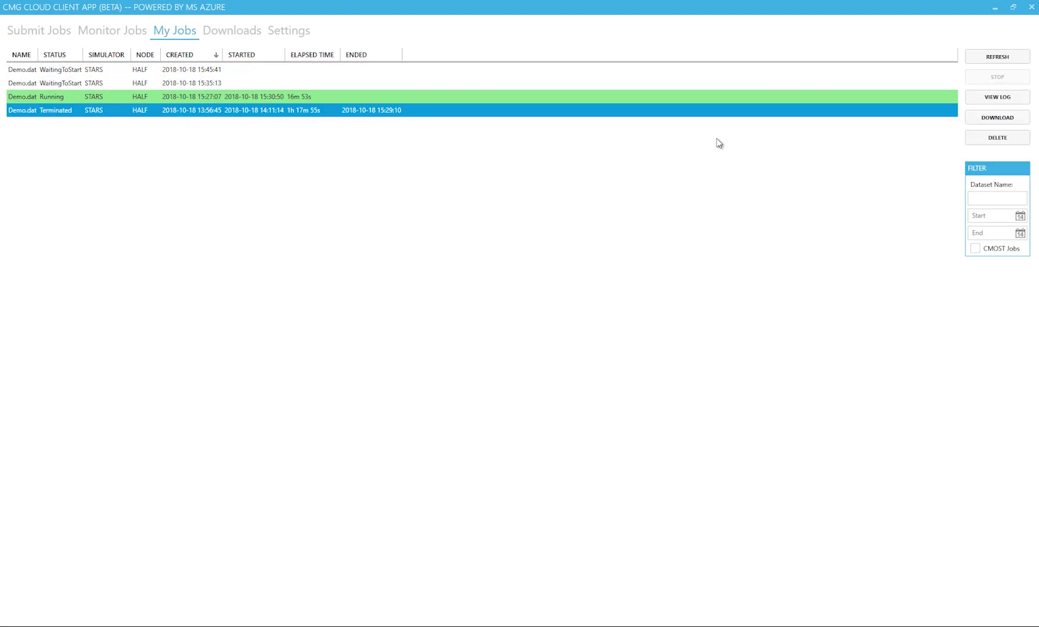
left_click(994, 119)
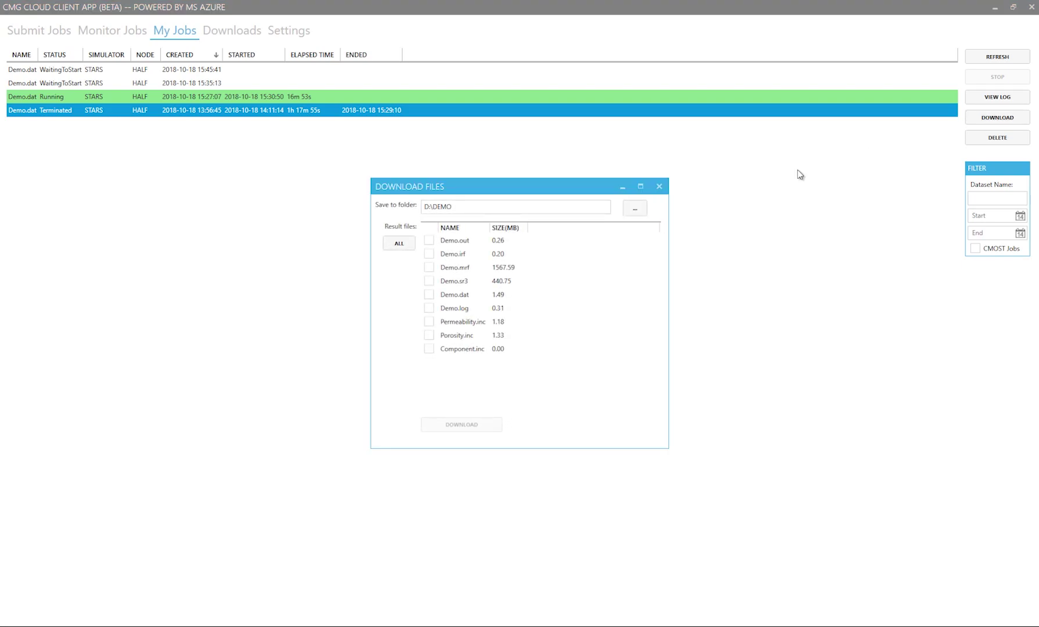
Tick all nine files (Demo.out, .irf, .mrf, .sr3, .dat, .log, three .inc) and download to D:\DEMO.
left_click(428, 241)
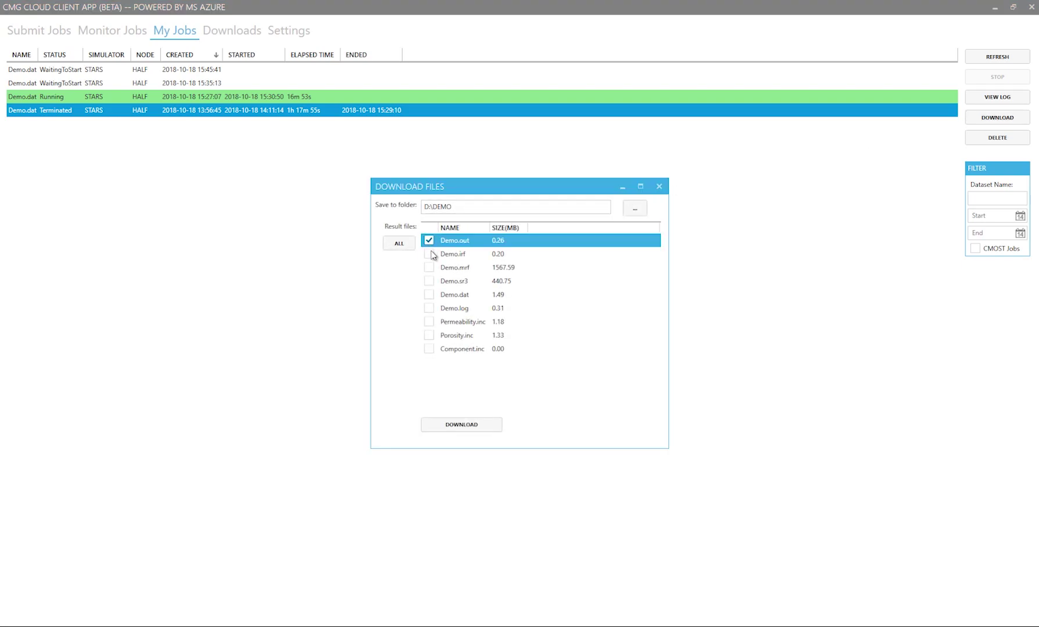
left_click(429, 254)
left_click(430, 268)
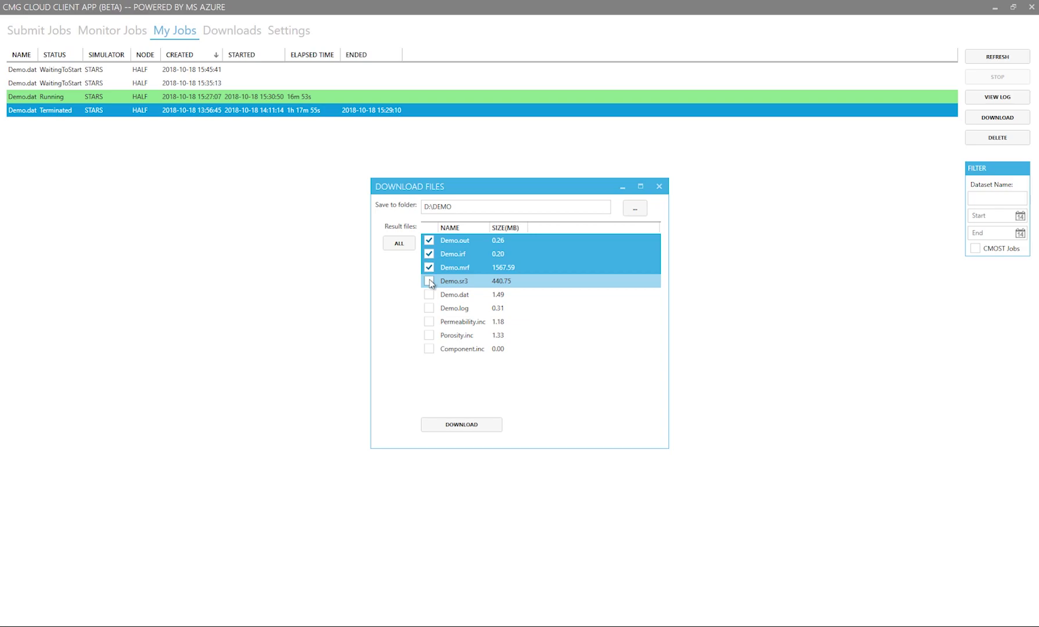
left_click(428, 281)
left_click(429, 294)
left_click(429, 308)
left_click(428, 323)
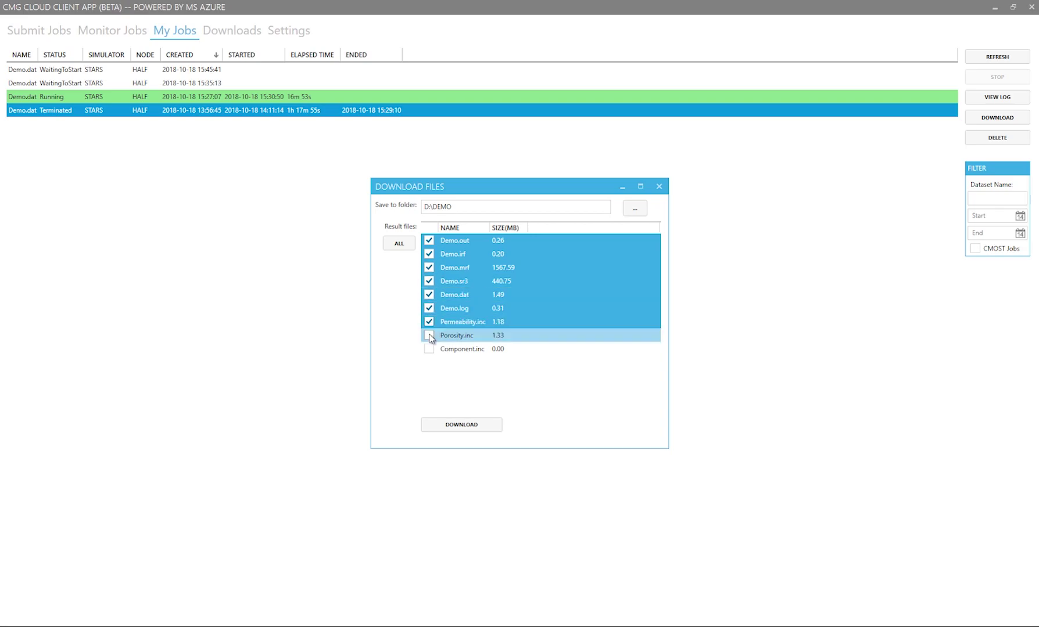
left_click(429, 336)
left_click(429, 349)
left_click(452, 424)
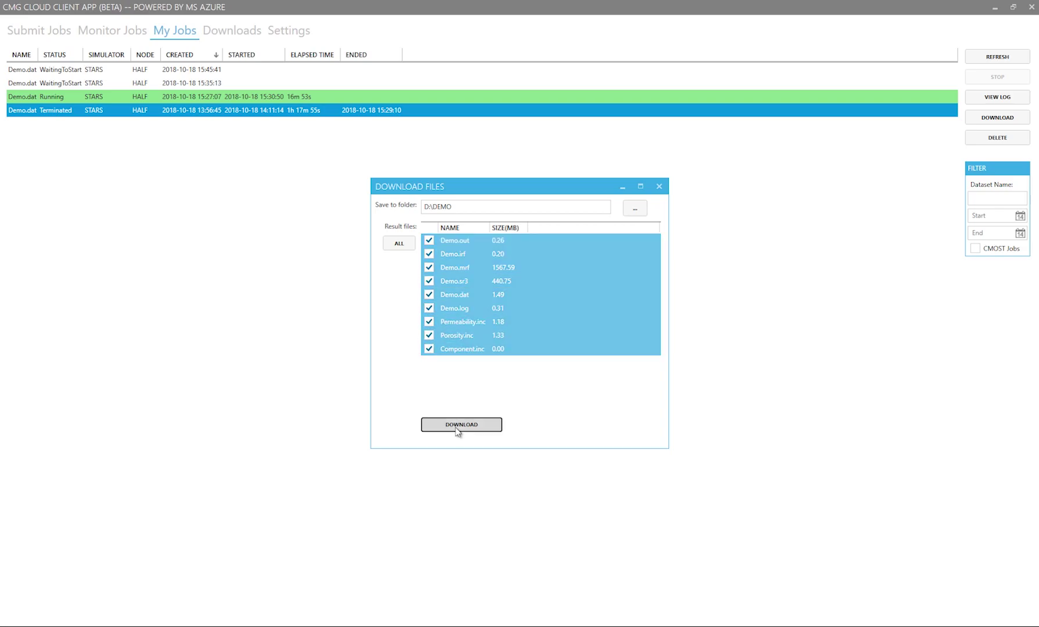